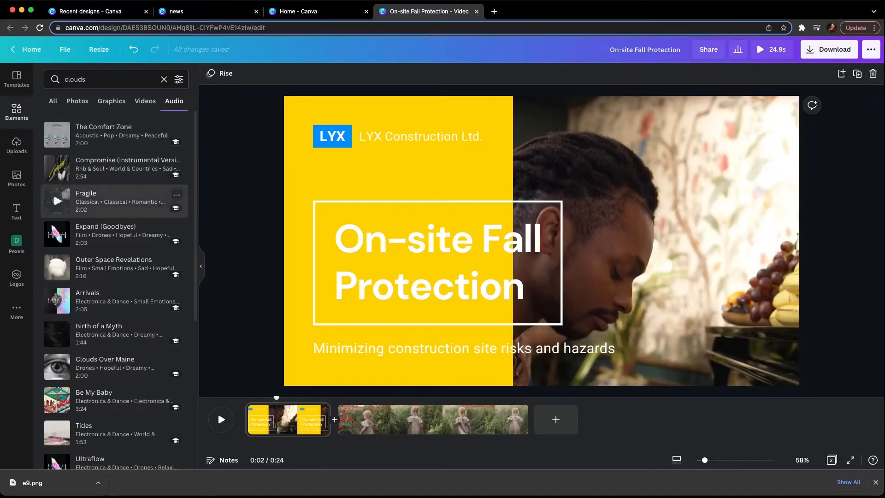
- Add the Compromise (Instrumental) track beneath the video pages and shift its audio so a later section of the song plays
left_click(58, 167)
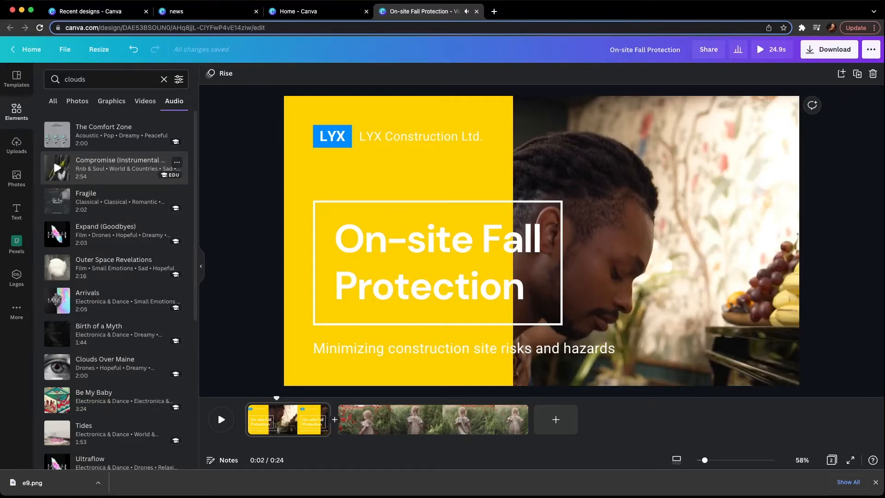
left_click_drag(57, 168, 278, 438)
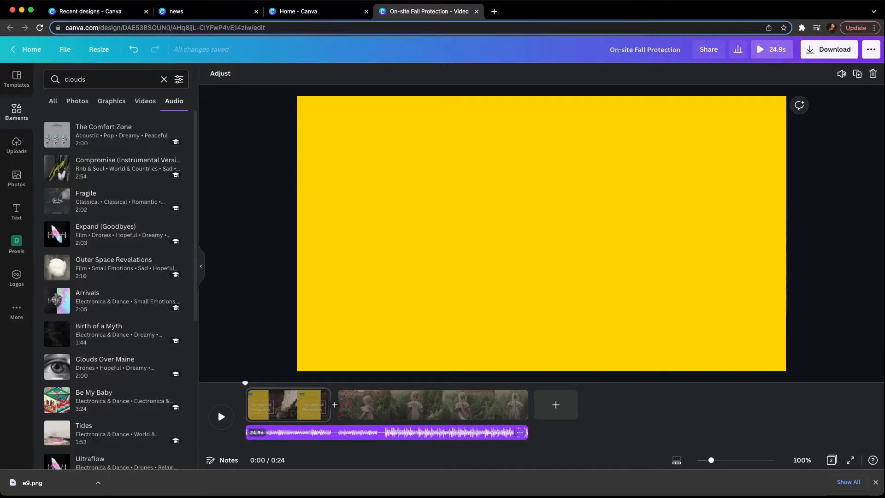
left_click(520, 433)
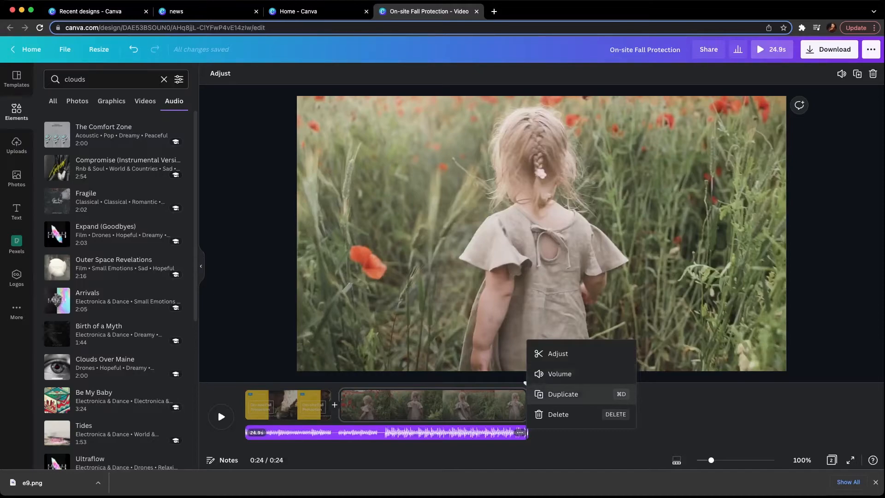
left_click(556, 354)
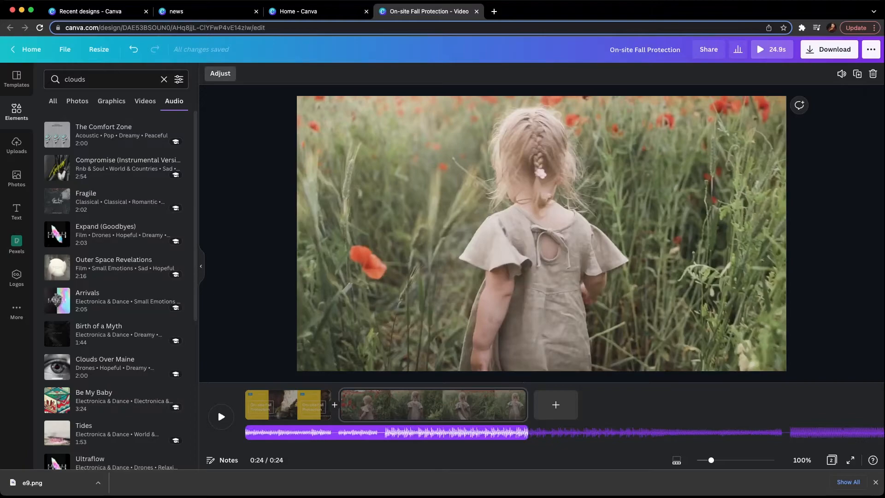
left_click_drag(433, 432, 303, 433)
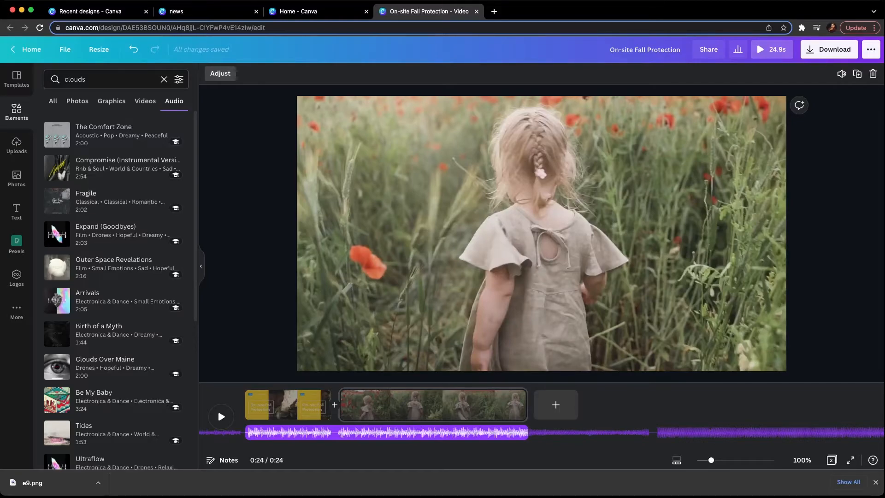
- Preview the start of the video with the music and shorten the audio track to end with the first page
left_click(875, 482)
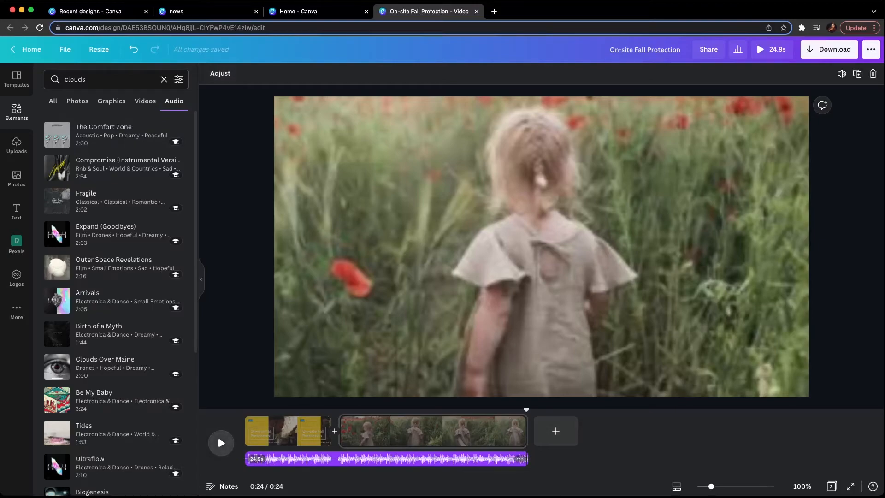
left_click(218, 435)
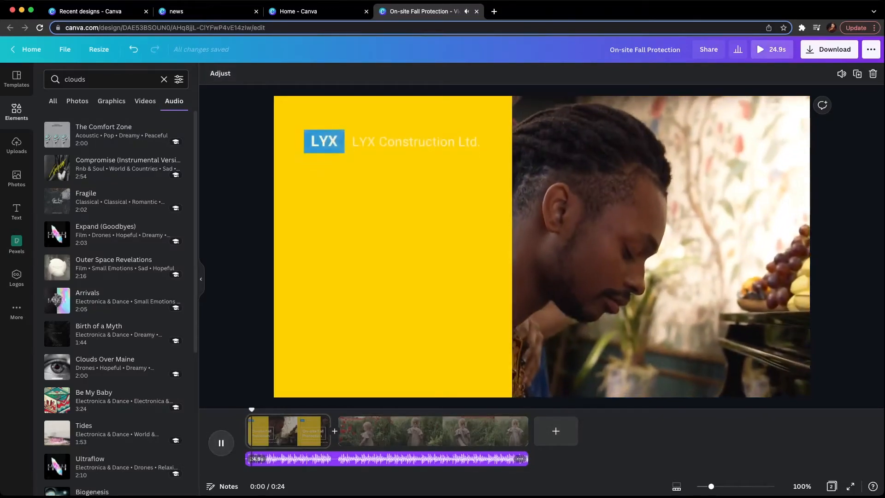
left_click(217, 435)
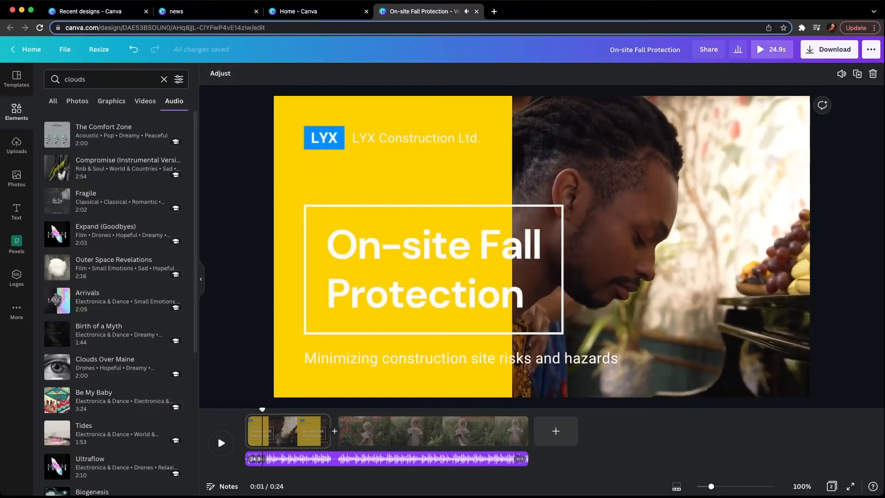
left_click_drag(526, 458, 331, 459)
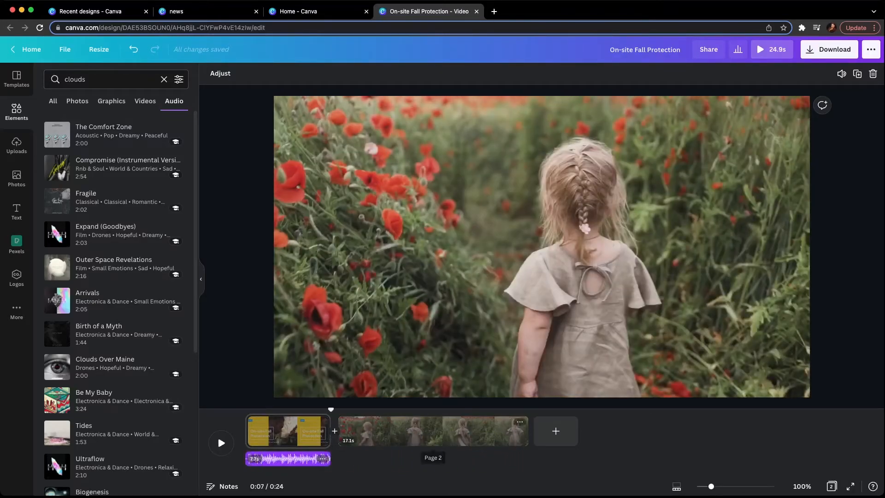
- Explore the self-recording studio on page 2, checking the microphone and camera sources and moving the camera frame toward the centre
left_click(372, 435)
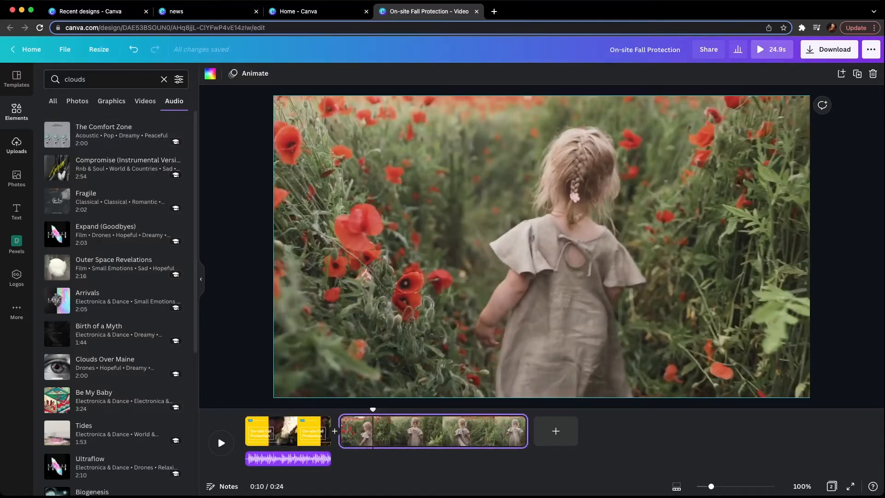
left_click(16, 145)
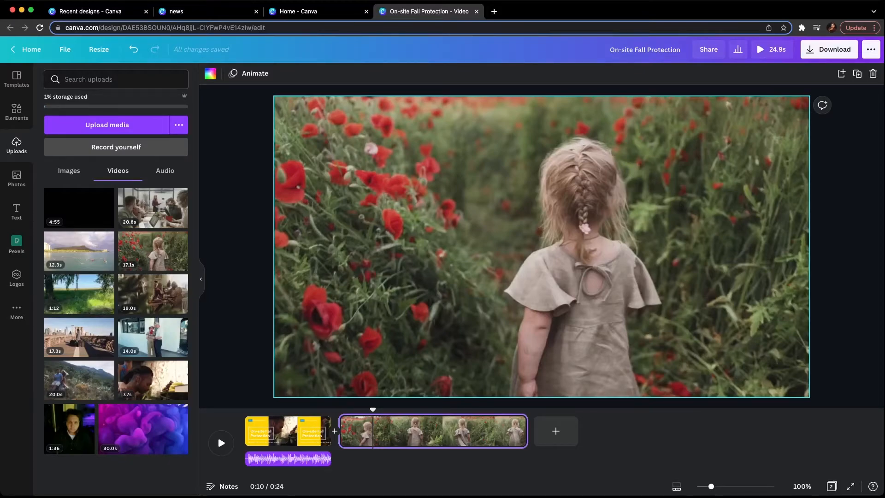
left_click(116, 146)
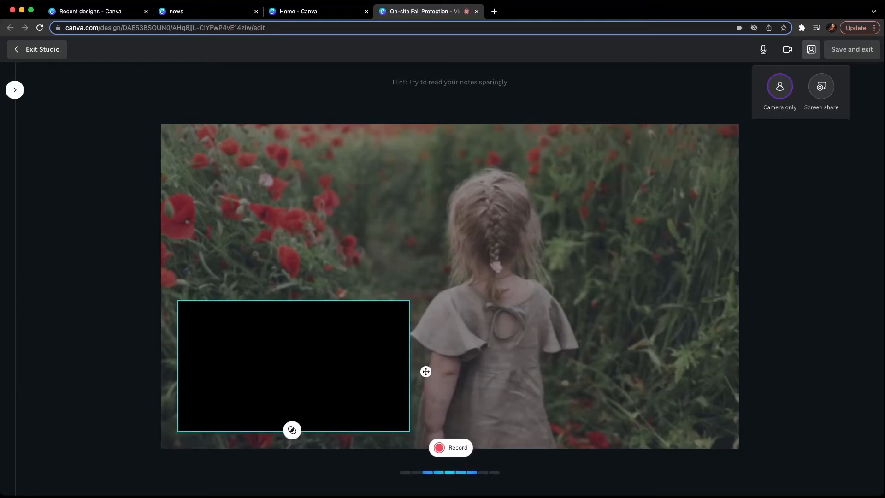
left_click(763, 49)
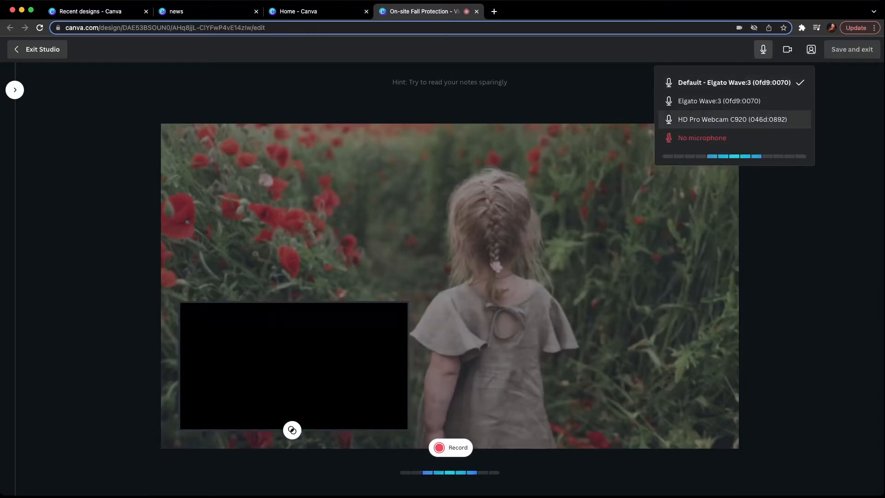
left_click(787, 49)
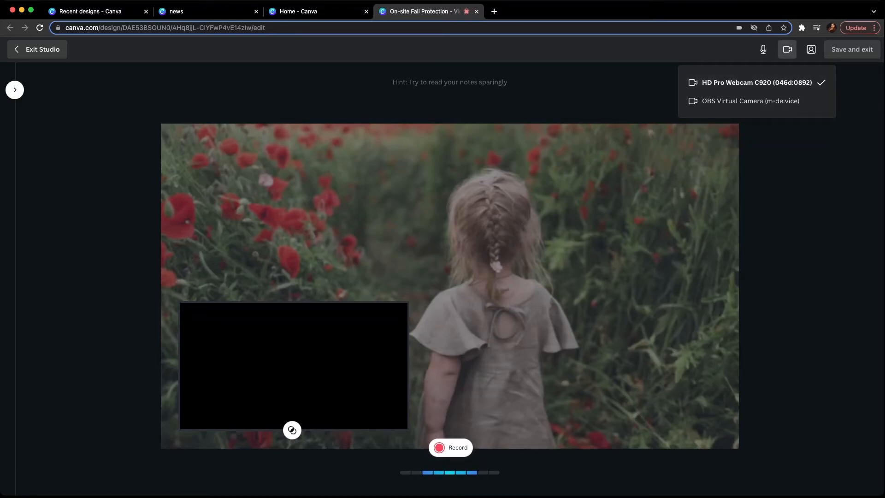
left_click_drag(423, 366, 546, 340)
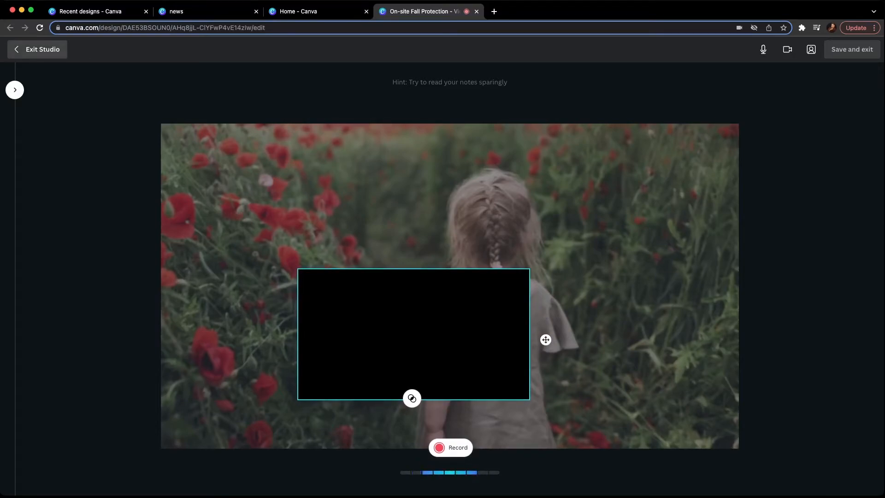
left_click(37, 50)
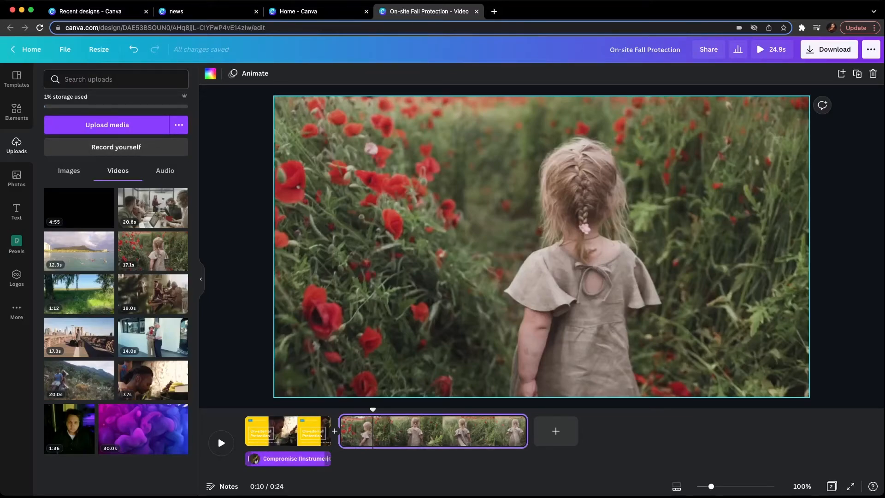
- Extend the audio track to span both pages and open its volume control
left_click_drag(329, 459, 526, 433)
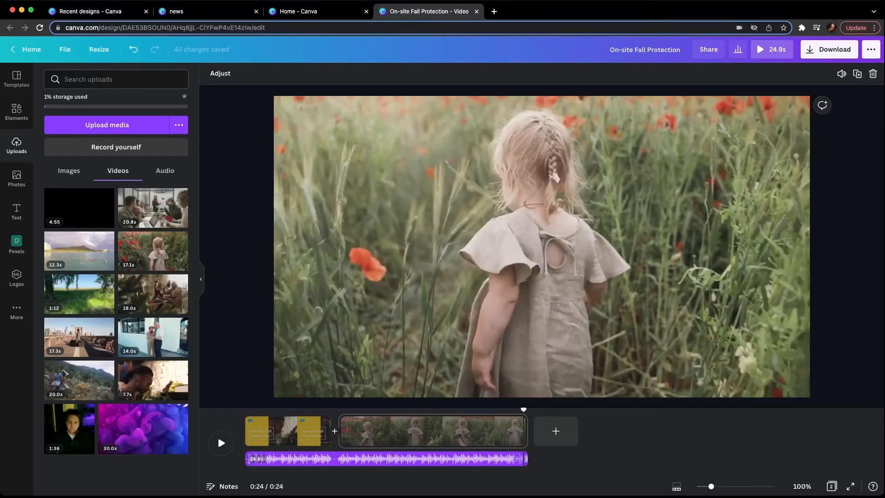
left_click(524, 409)
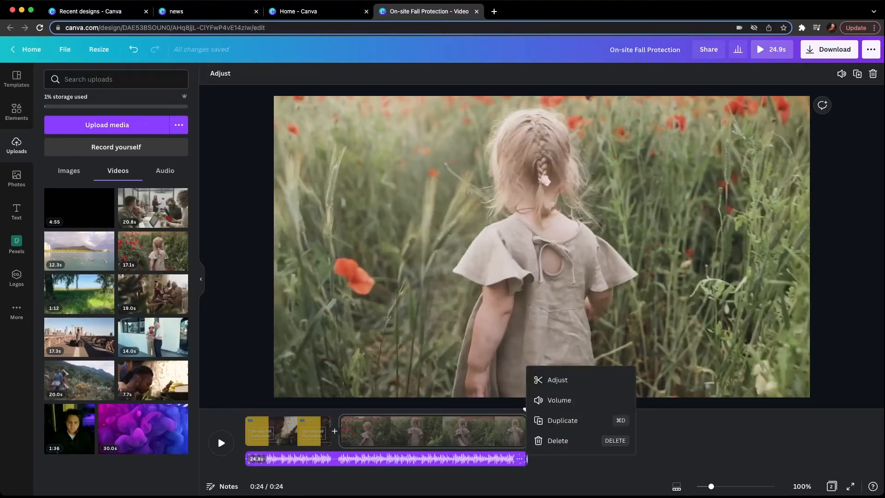
left_click(556, 400)
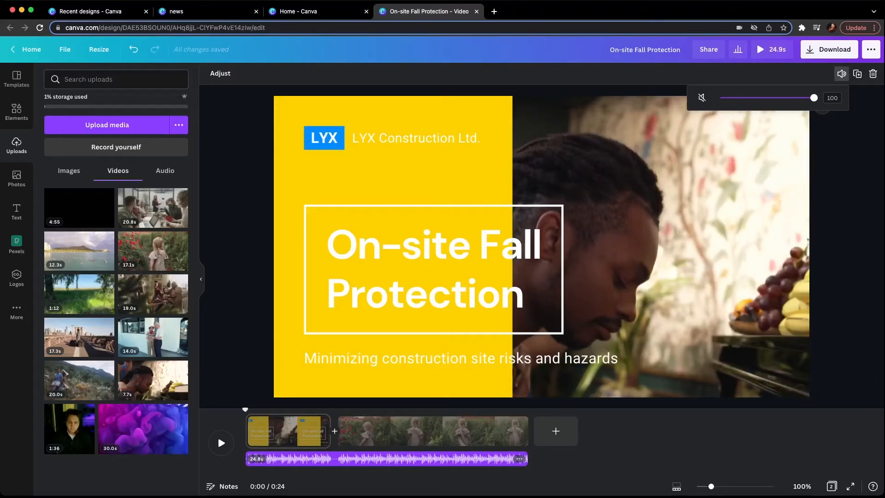
mouse_move(814, 98)
left_mouse_down()
mouse_move(777, 98)
mouse_move(814, 98)
left_mouse_up()
left_click(460, 358)
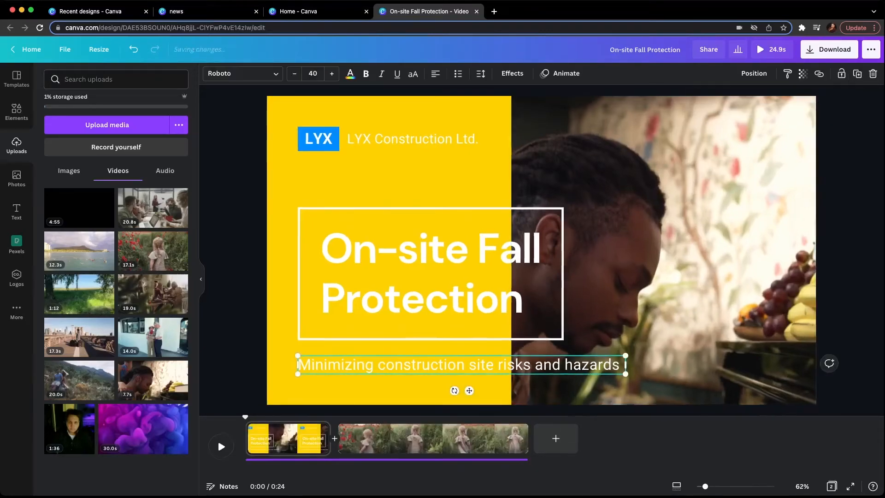
left_click(461, 370)
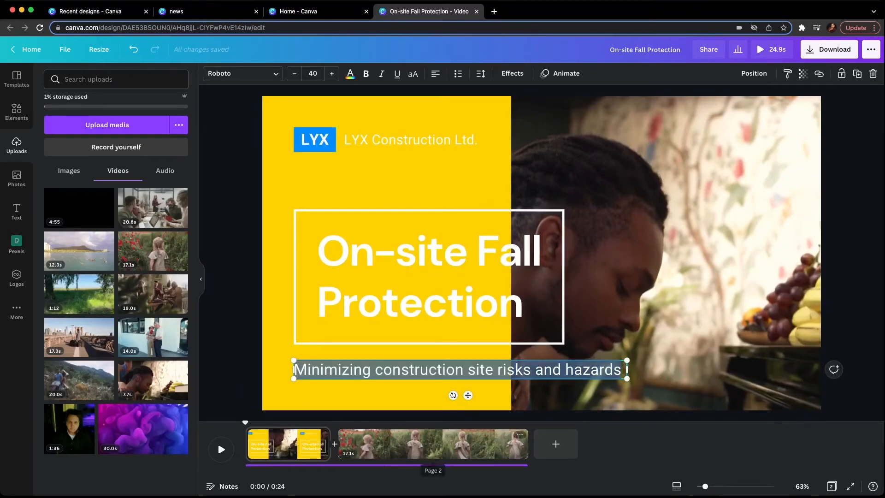
- Trim the poppy-field clip on page 2 slightly at both ends and add the 17.3 s bridge video as page 3
left_click(385, 443)
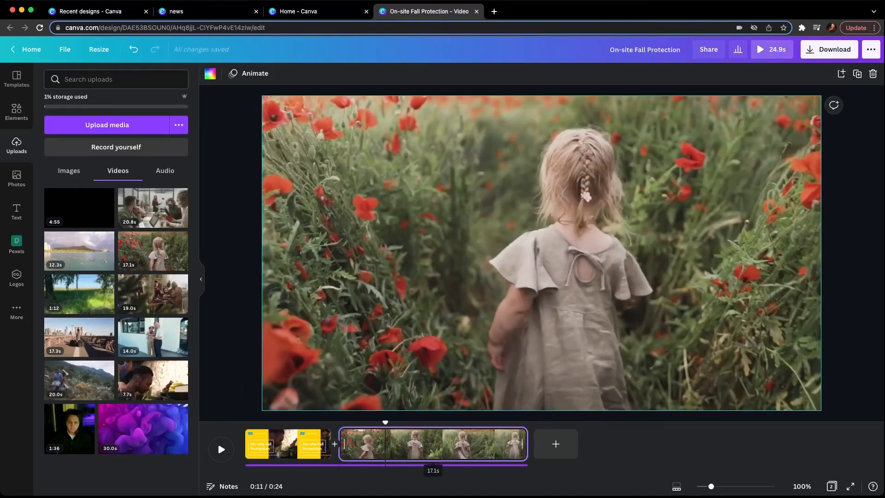
left_click_drag(344, 444, 361, 444)
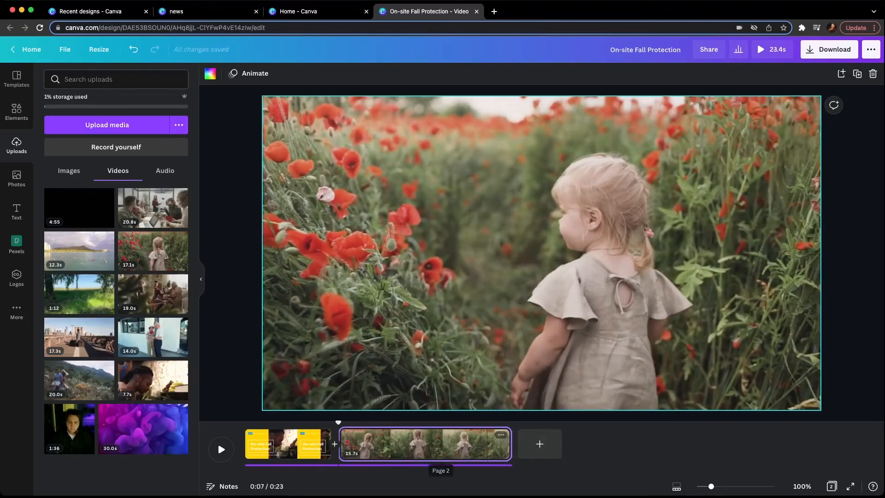
left_click_drag(506, 444, 488, 443)
left_click_drag(79, 336, 521, 442)
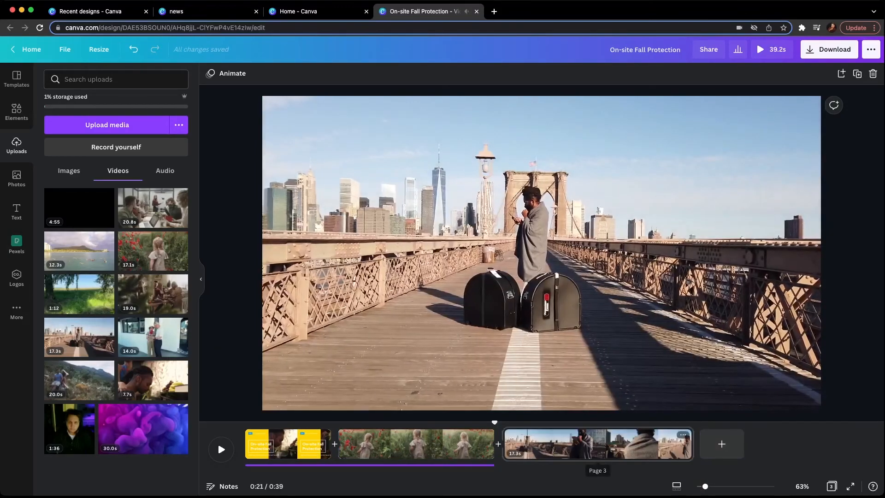
- Add a blank fourth page after the bridge clip and set its background colour to black
left_click(721, 444)
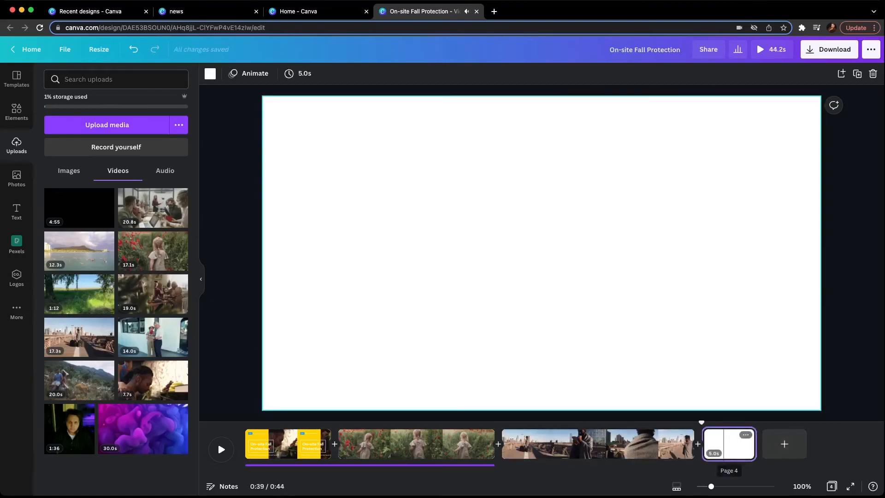
left_click(723, 443)
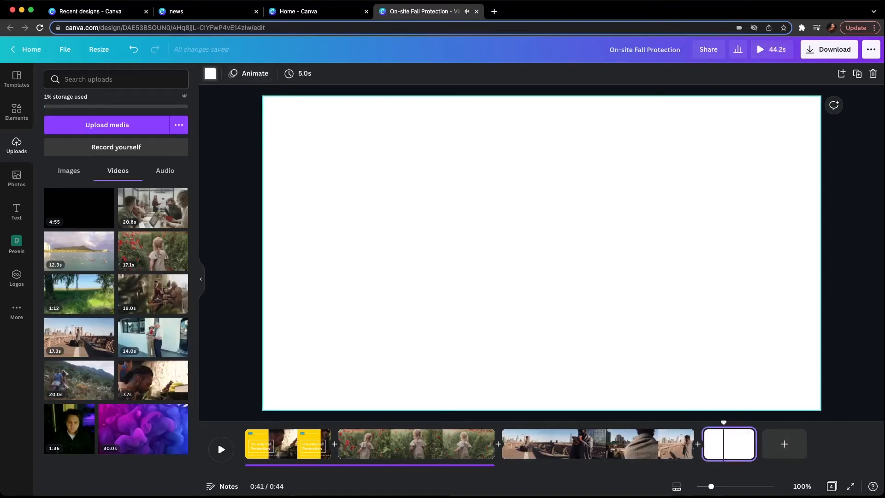
left_click(211, 73)
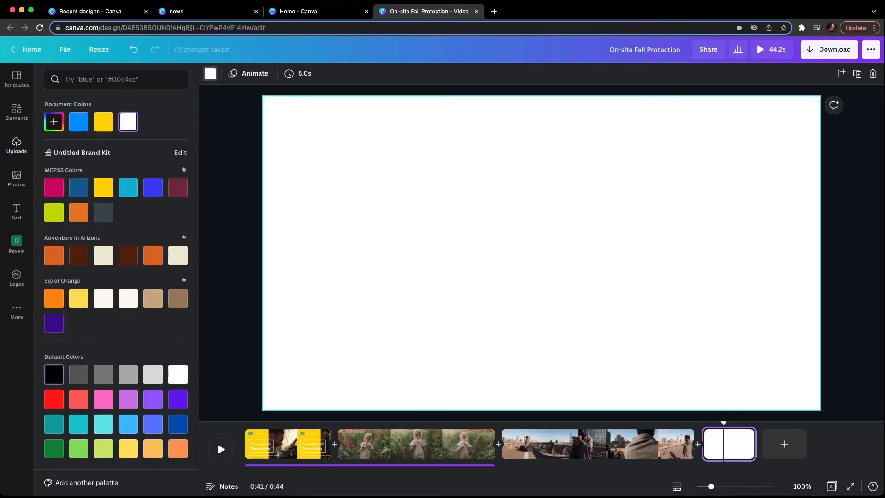
left_click(54, 374)
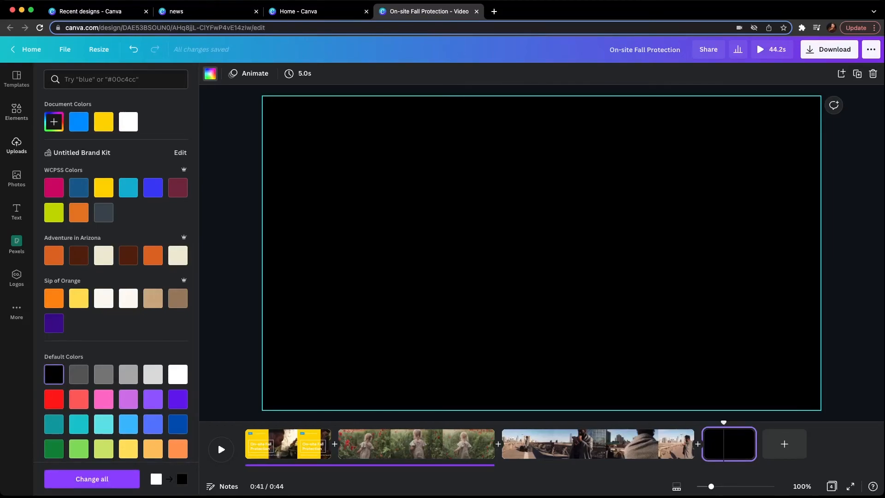
- Place the uploaded 1:12 meadow video on the black page, shrink it and position it on the page's left half
left_click(16, 145)
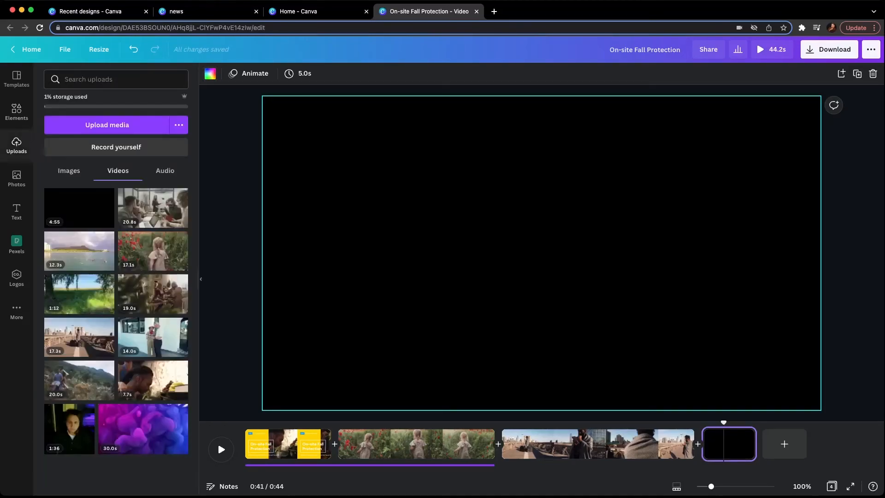
left_click_drag(78, 293, 553, 246)
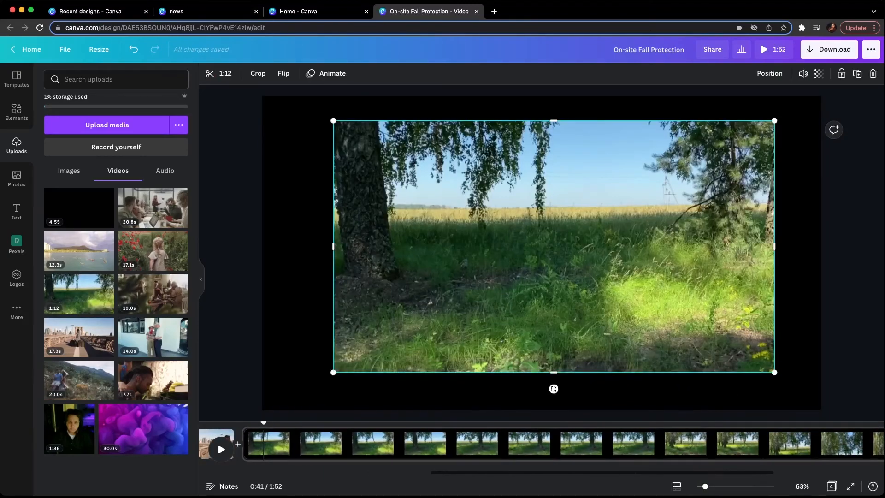
left_click_drag(775, 372, 500, 215)
left_click_drag(416, 168, 372, 227)
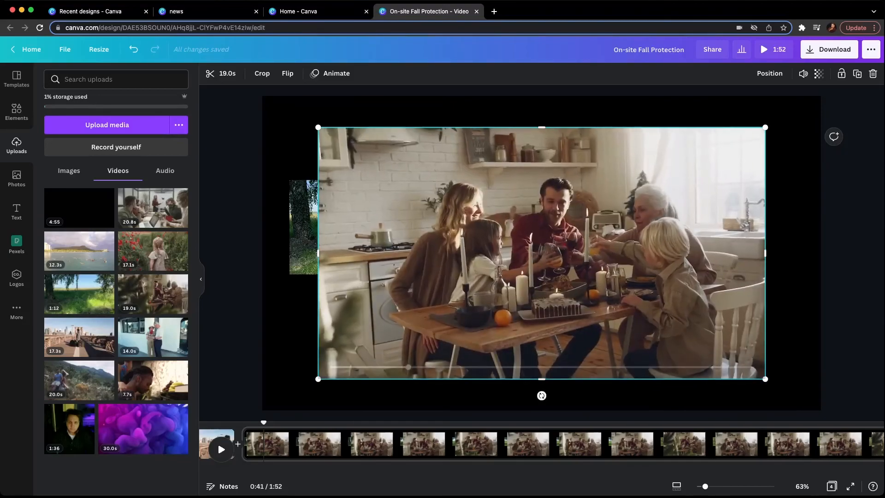
- Shrink the 19.0 s family dinner video and move it to the upper-right area of the black page
left_click_drag(318, 379, 444, 310)
left_click_drag(605, 218, 652, 190)
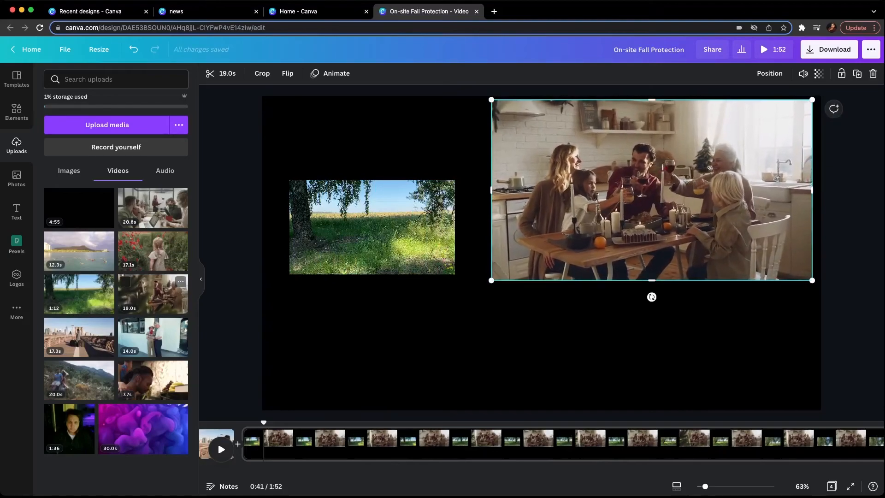
- Add the 14.0 s elderly couple video, shrunk at the page's bottom centre, and align the family video with the page's top edge
left_click(153, 337)
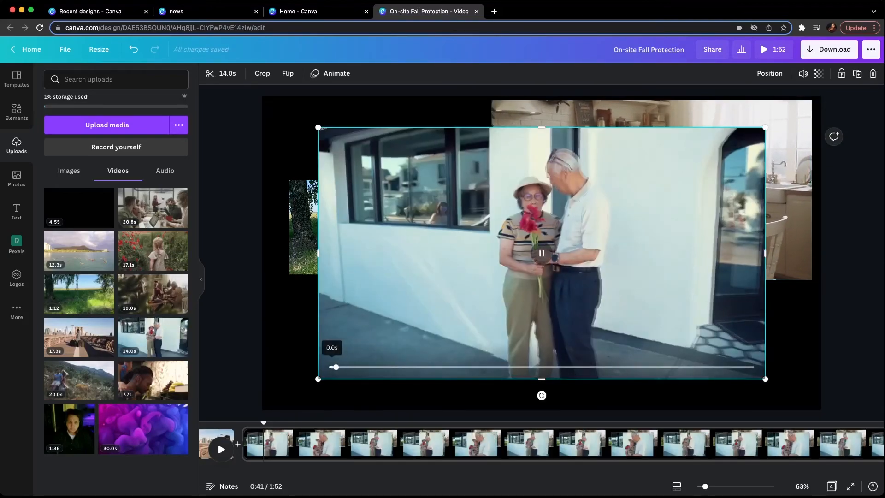
left_click_drag(319, 379, 529, 260)
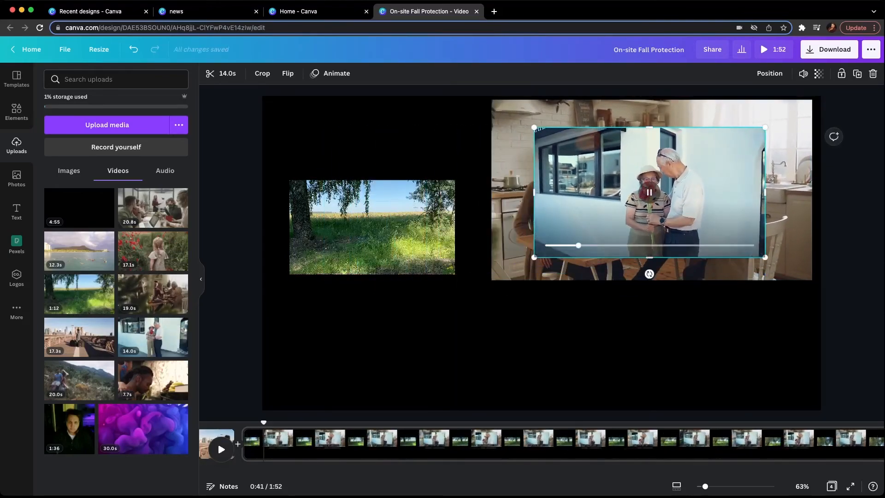
mouse_move(649, 192)
left_mouse_down()
mouse_move(634, 339)
mouse_move(564, 362)
mouse_move(537, 351)
mouse_move(657, 186)
left_mouse_up()
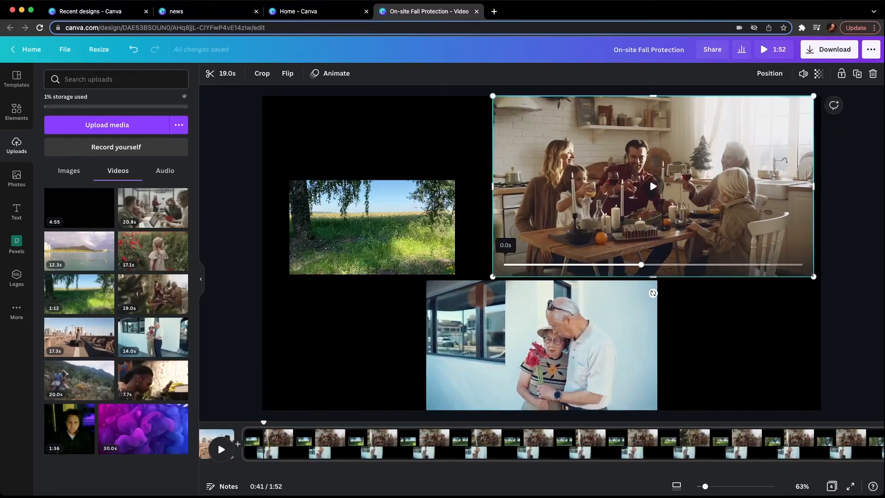
- Adjust the collage by shrinking the family dinner video and moving the meadow video slightly up, and preview the black page's playback
left_click_drag(493, 276, 521, 261)
left_click_drag(658, 180, 650, 185)
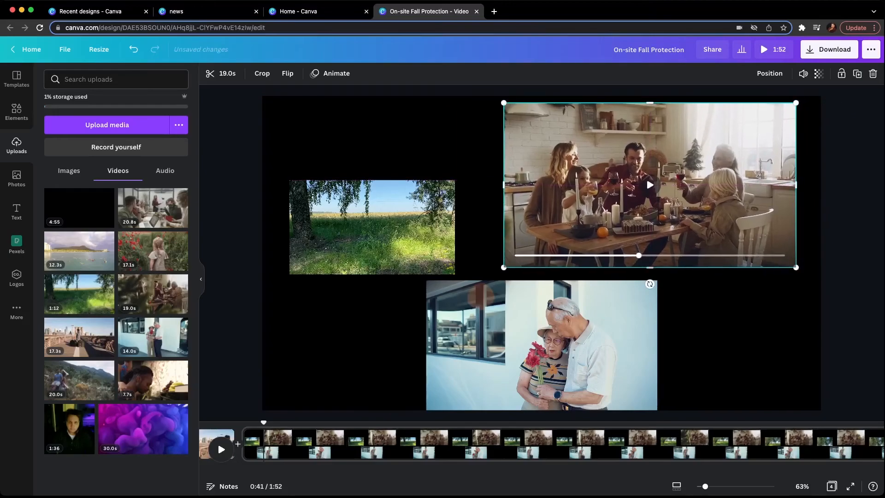
left_click_drag(368, 219, 368, 207)
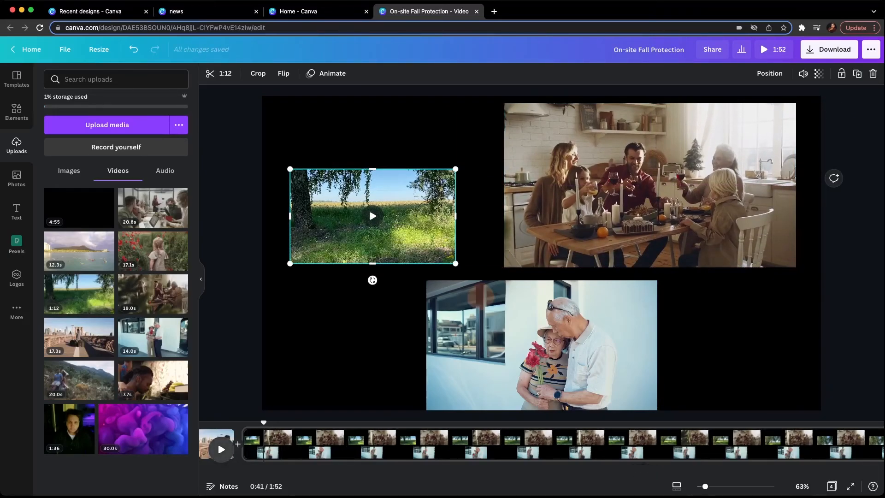
key("space")
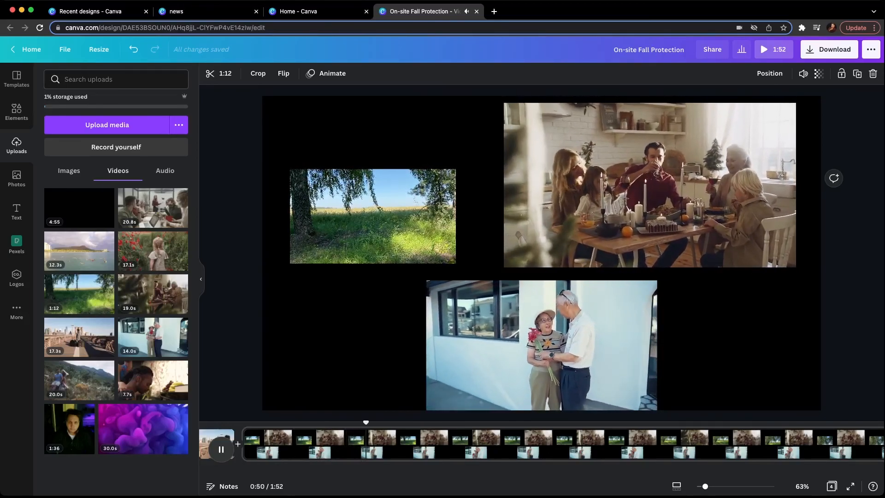
key("space")
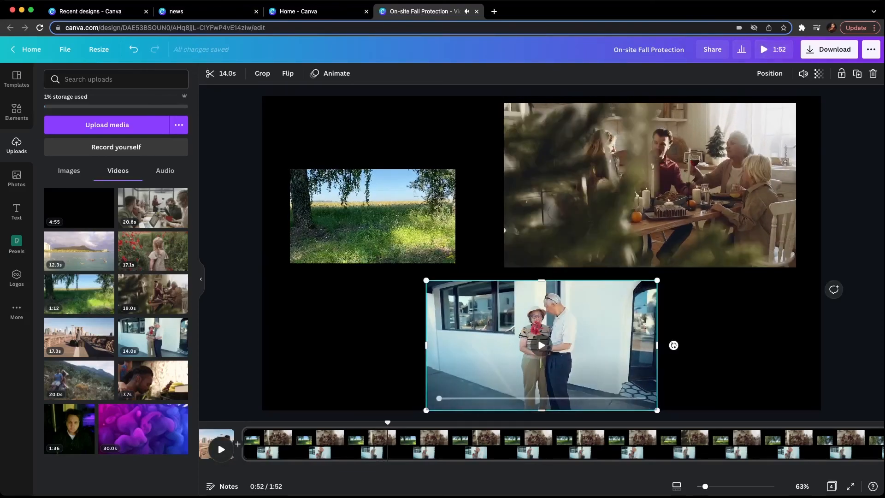
- Delete the elderly couple, family dinner and meadow videos from the black page
key("Delete")
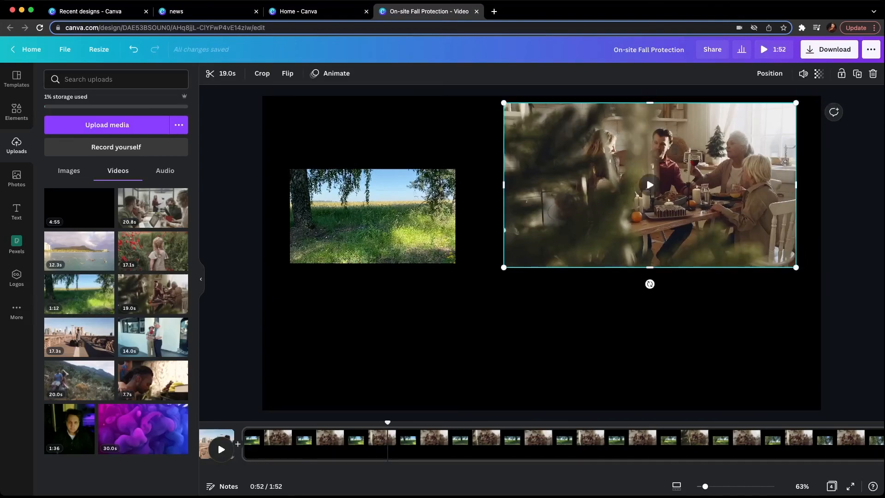
key("Delete")
left_click(372, 216)
key("Delete")
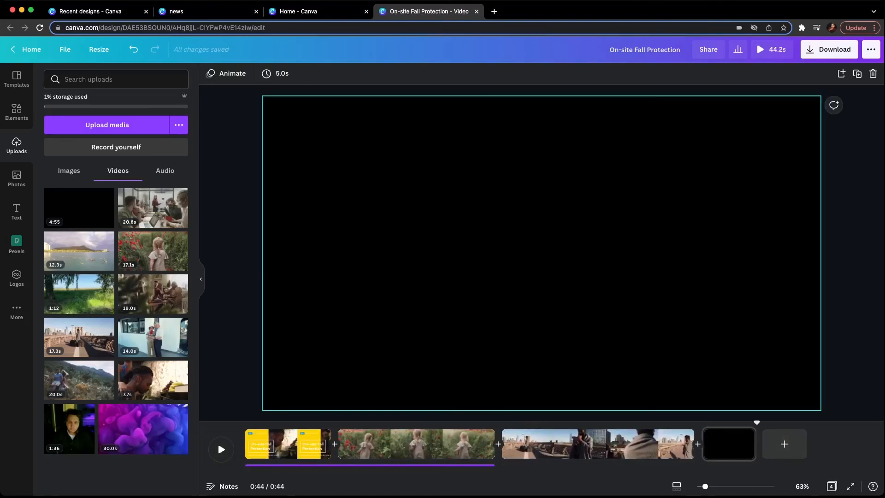
- Try to layer the 14.0 s elderly couple video onto the first and second pages in the timeline
left_click_drag(152, 339, 299, 429)
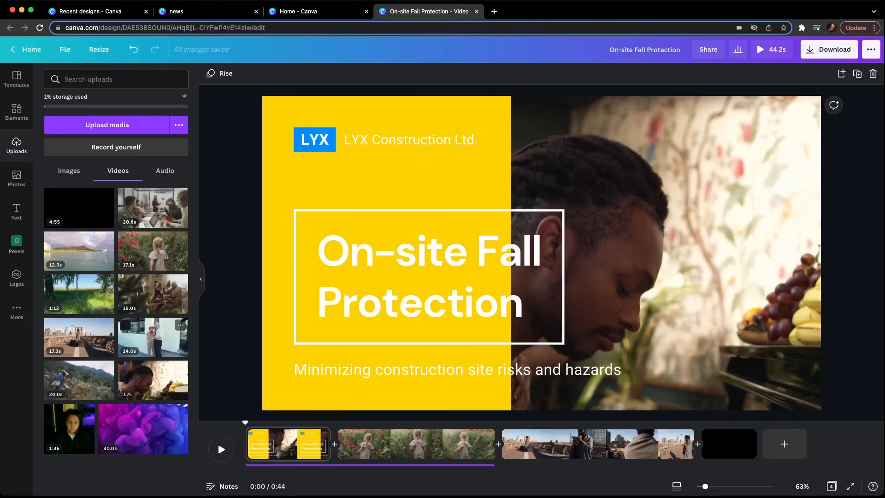
left_click_drag(152, 337, 373, 431)
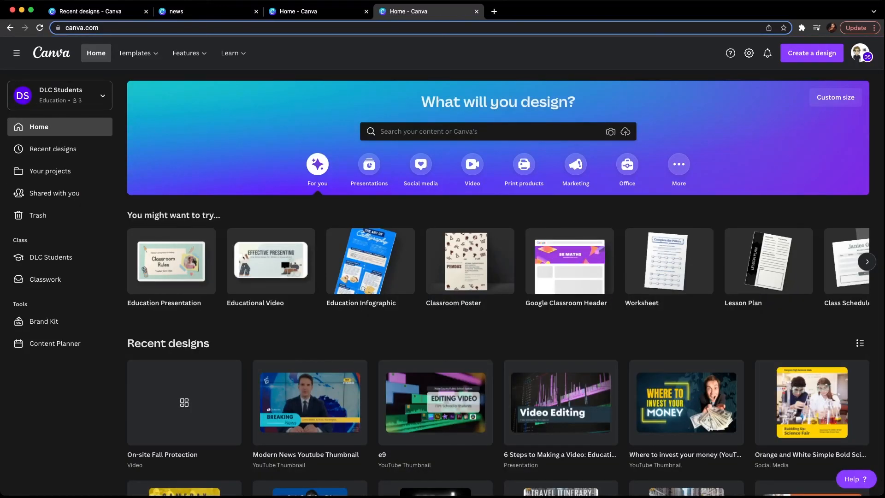